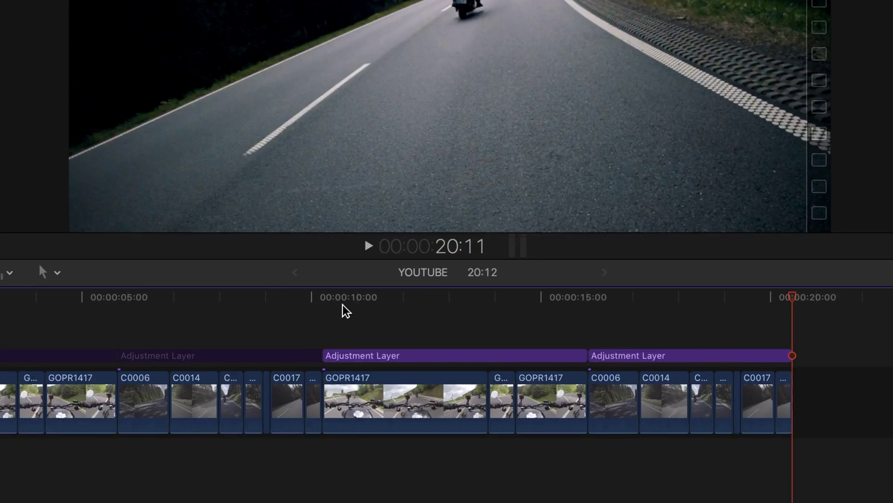
- Scrub through the motorcycle footage to the end and back to the timeline start
click(322, 300)
drag(323, 305, 480, 307)
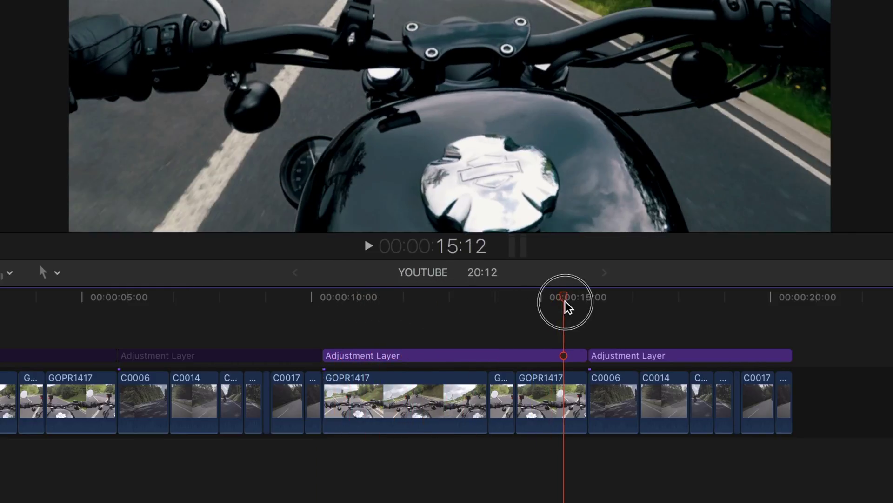
drag(565, 301, 665, 300)
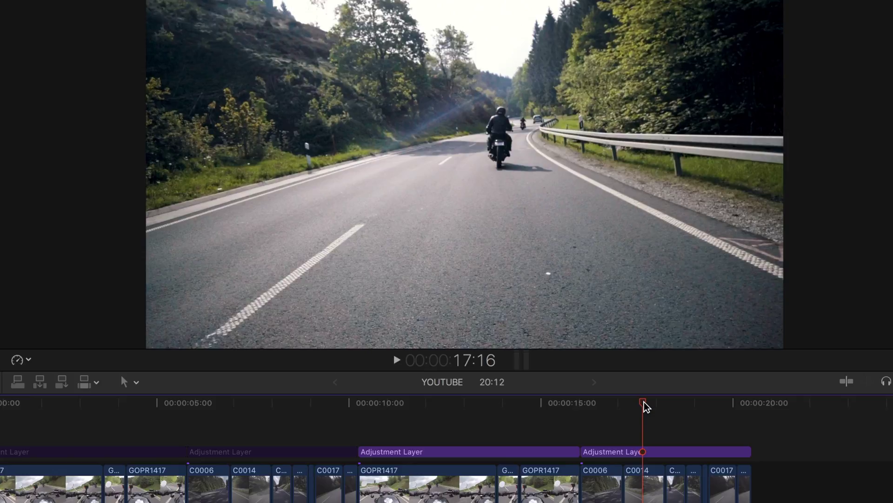
drag(646, 406, 73, 429)
drag(151, 359, 1, 347)
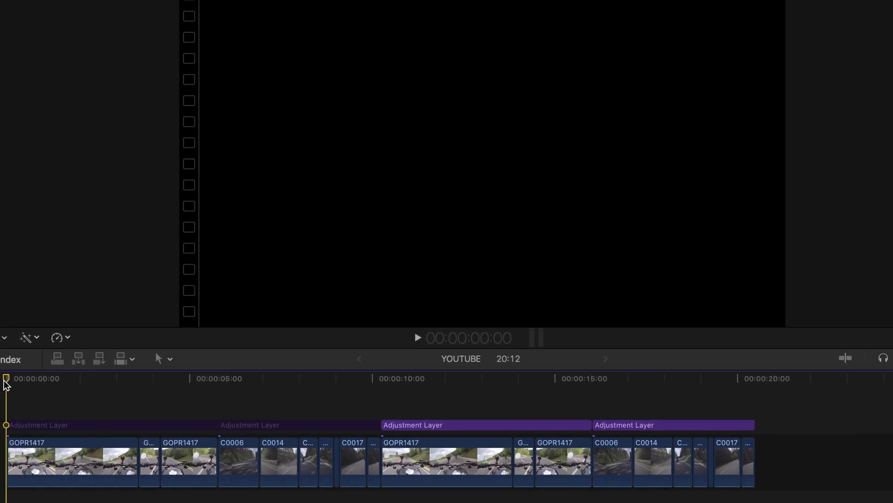
- Preview the first GOPR1417 clip and show its Gaussian and Vibrancy effect settings in the Inspector
drag(5, 384, 71, 385)
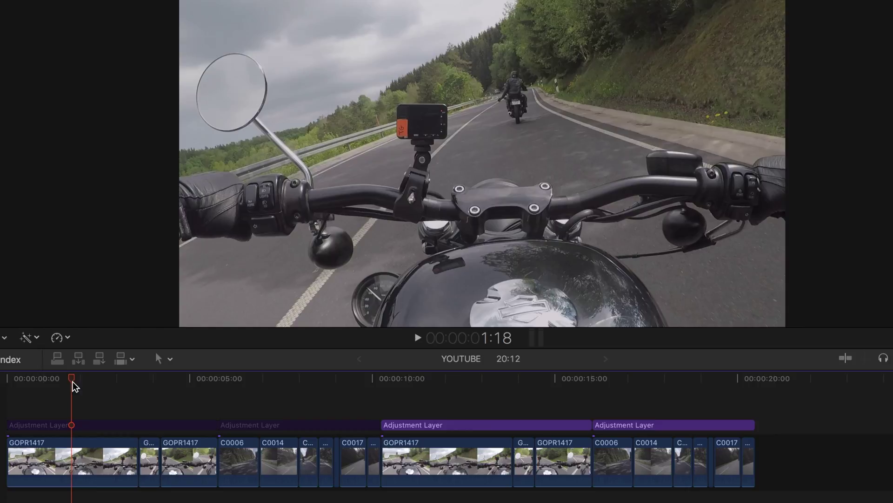
click(69, 466)
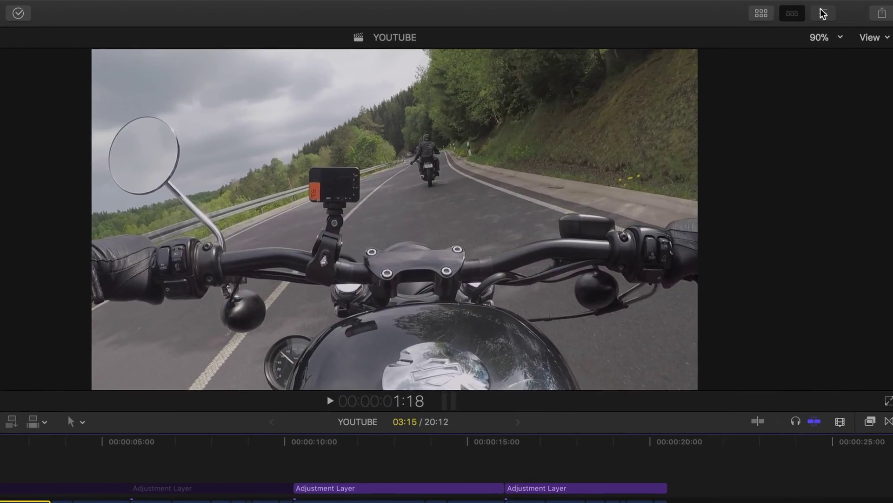
click(823, 14)
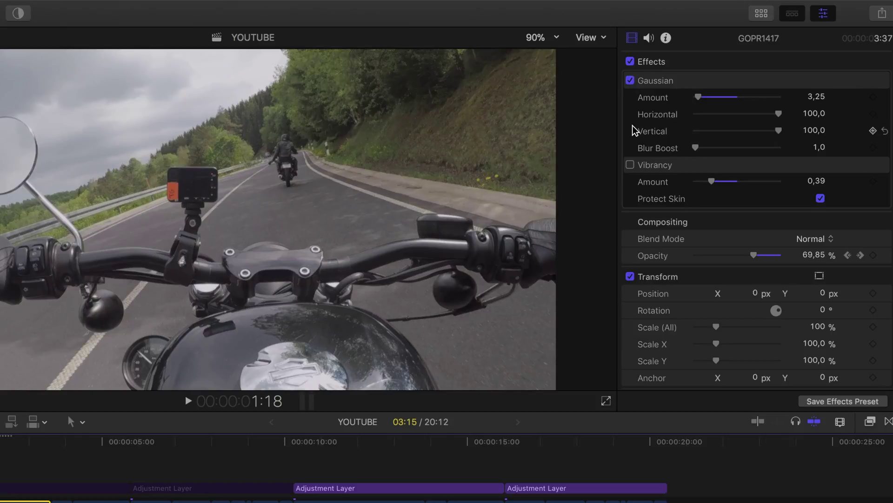
- Compare the Gaussian blur off and on, then turn on Vibrancy (Amount 0,39) after comparing
click(630, 82)
click(630, 82)
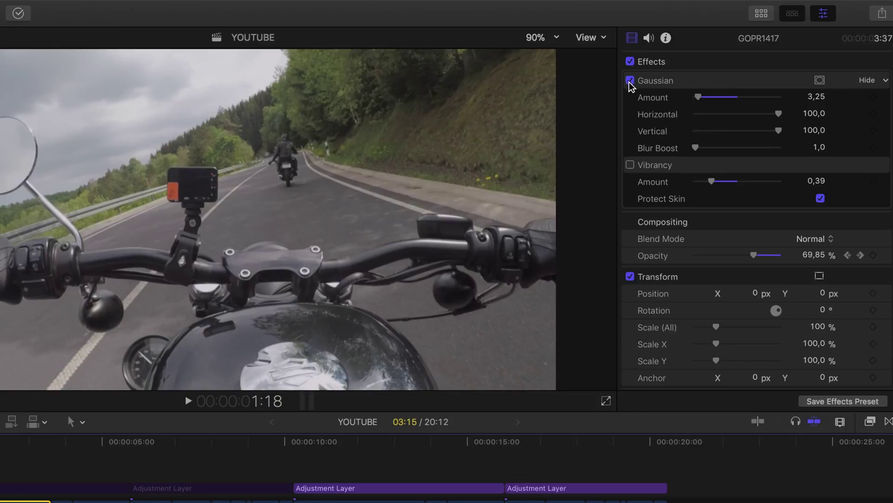
click(630, 164)
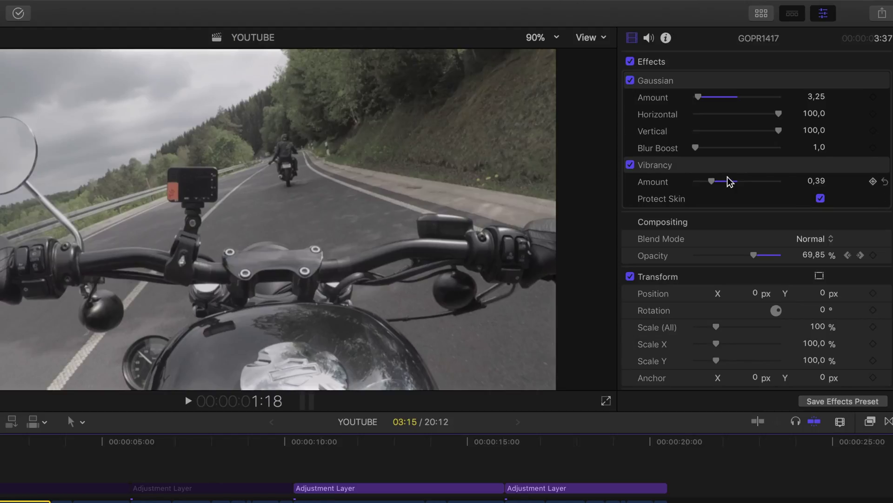
click(630, 165)
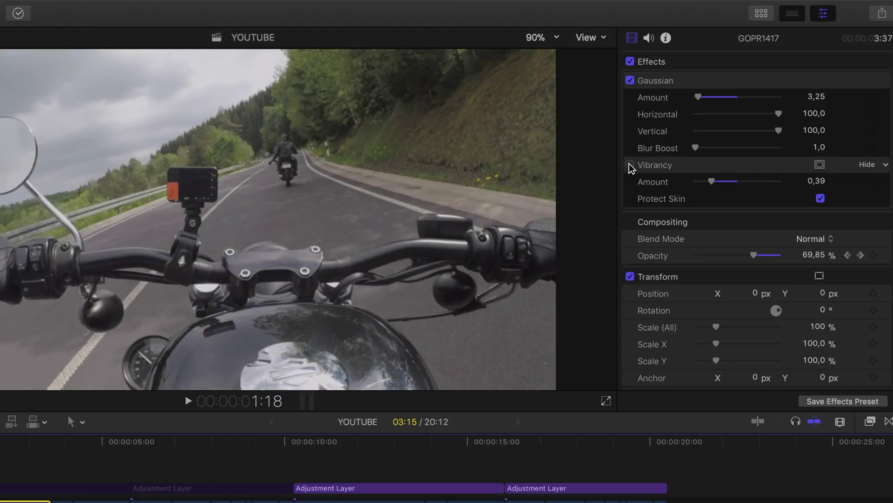
click(630, 165)
click(630, 166)
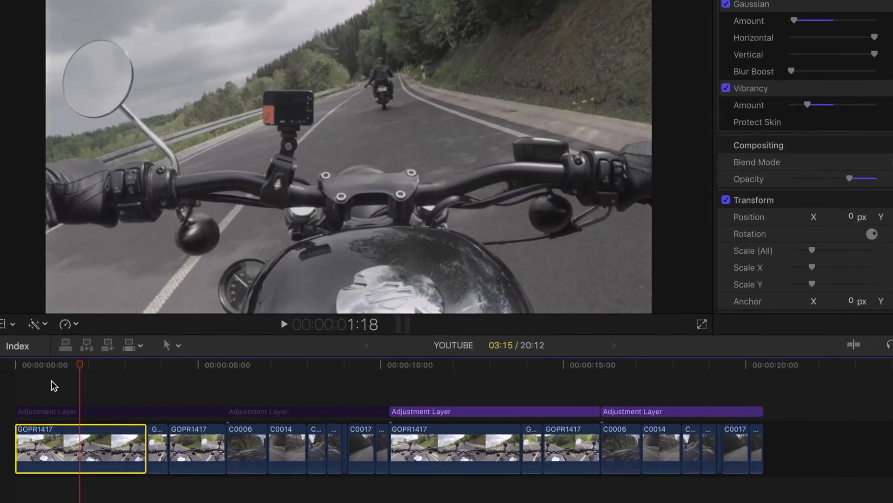
drag(80, 365, 252, 394)
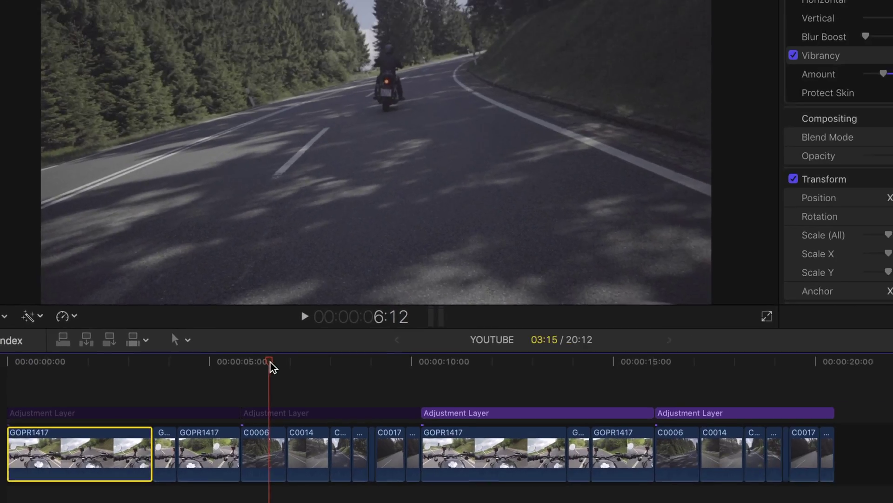
drag(68, 380, 253, 390)
drag(142, 390, 259, 402)
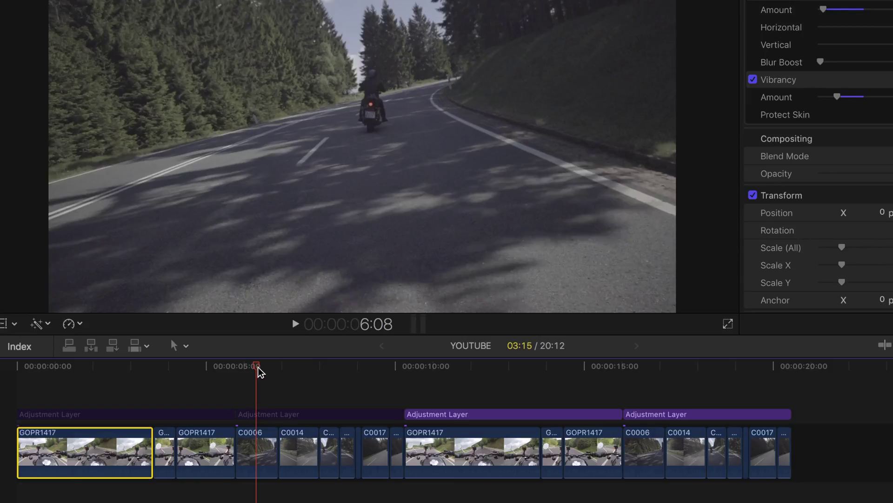
drag(258, 368, 79, 379)
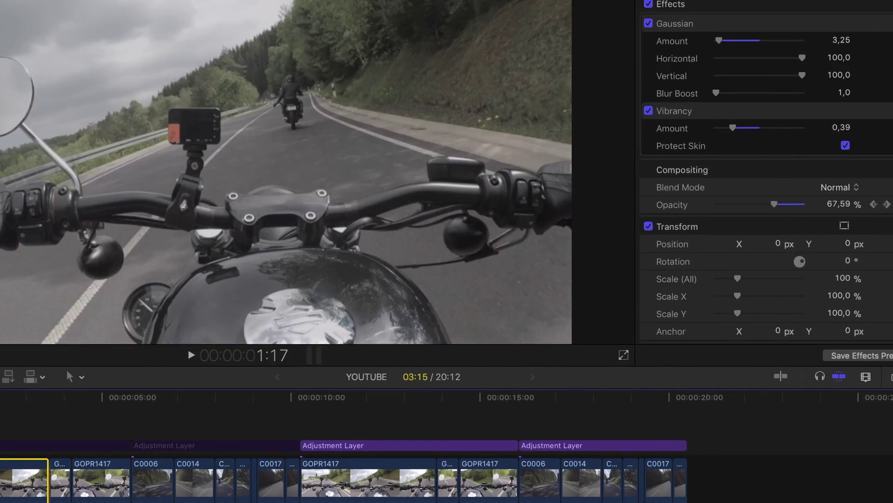
click(56, 412)
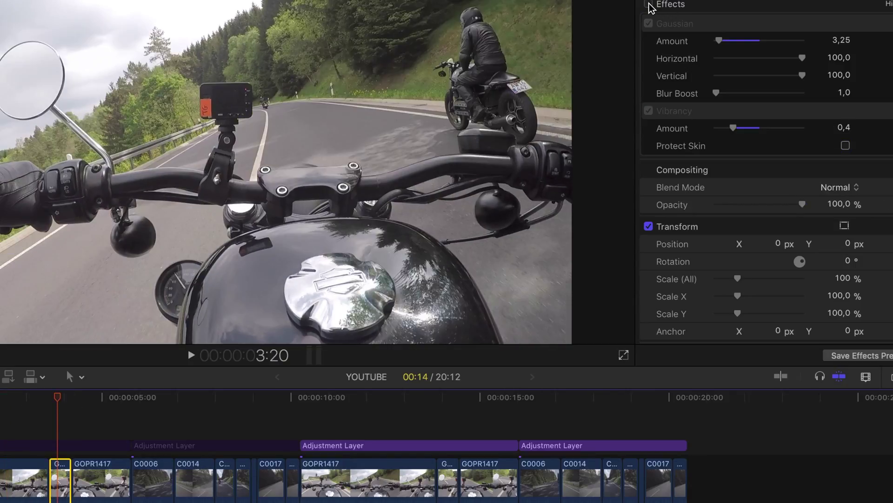
drag(51, 398, 91, 399)
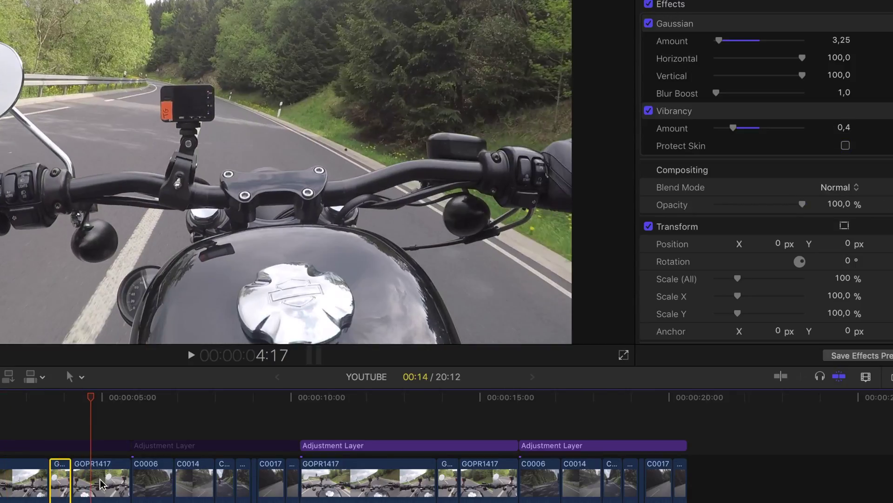
click(647, 5)
click(648, 5)
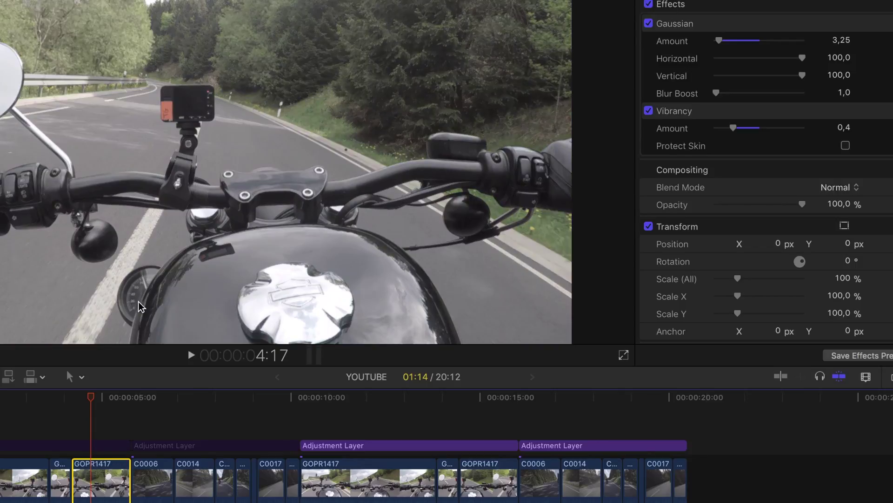
drag(91, 399, 0, 393)
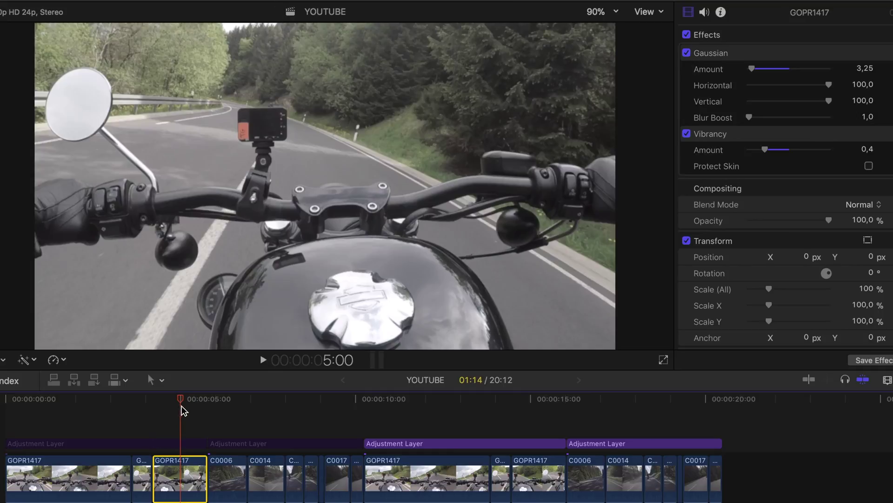
- Enable the first Adjustment Layer with V over the first GoPro clip, comparing the grade off and on
click(81, 399)
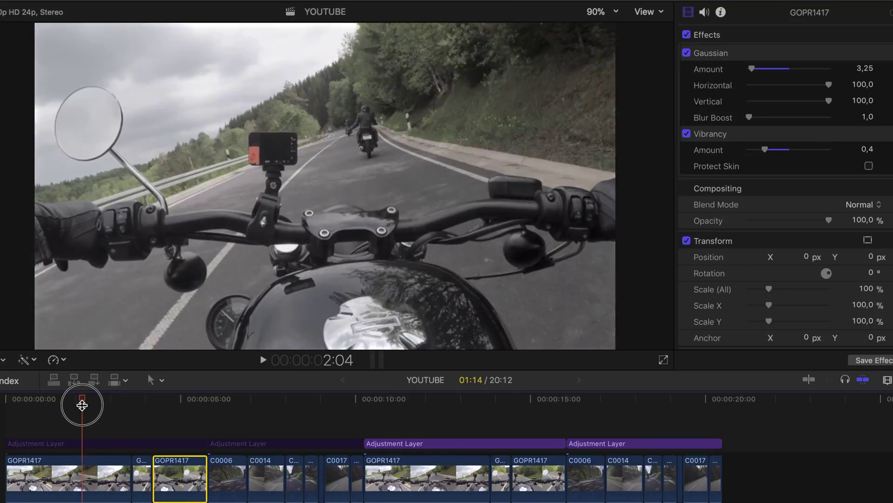
click(96, 446)
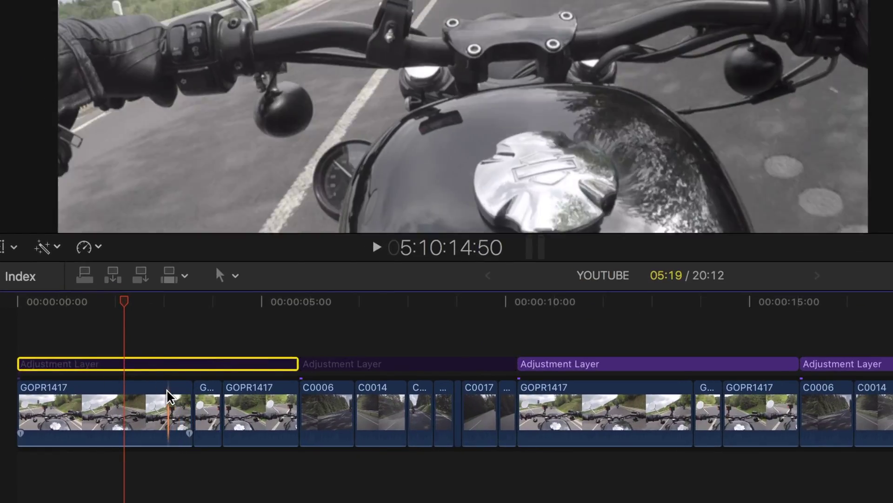
key(v)
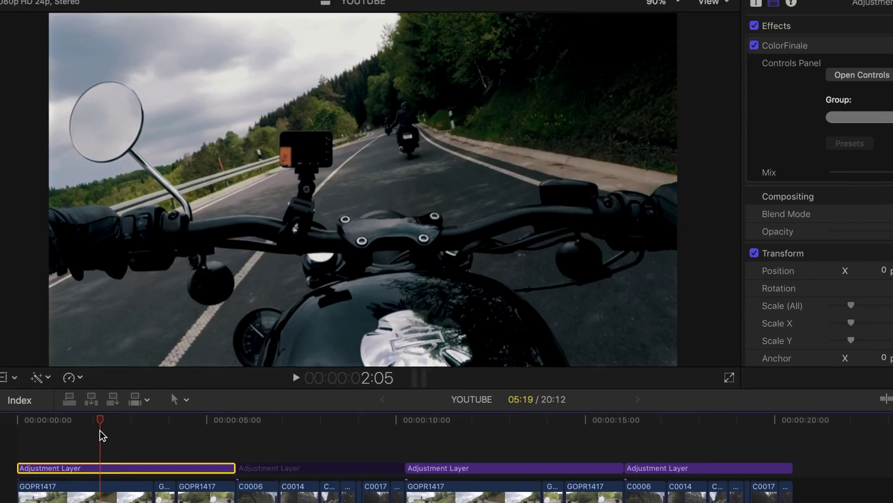
click(91, 424)
drag(91, 424, 90, 422)
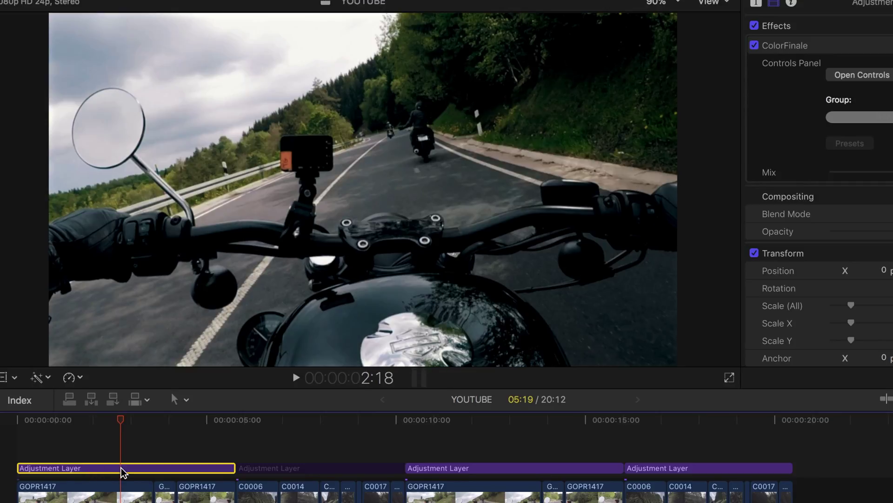
key(v)
key(v)
key(v)
key(v)
click(140, 424)
- Enable the second Adjustment Layer's ColorFinale grade and compare shots under both layers
drag(158, 390, 314, 390)
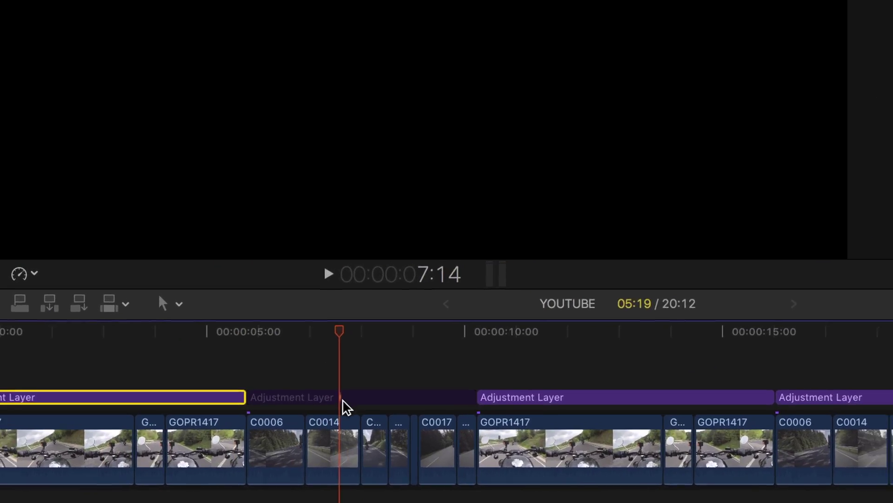
click(315, 442)
key(v)
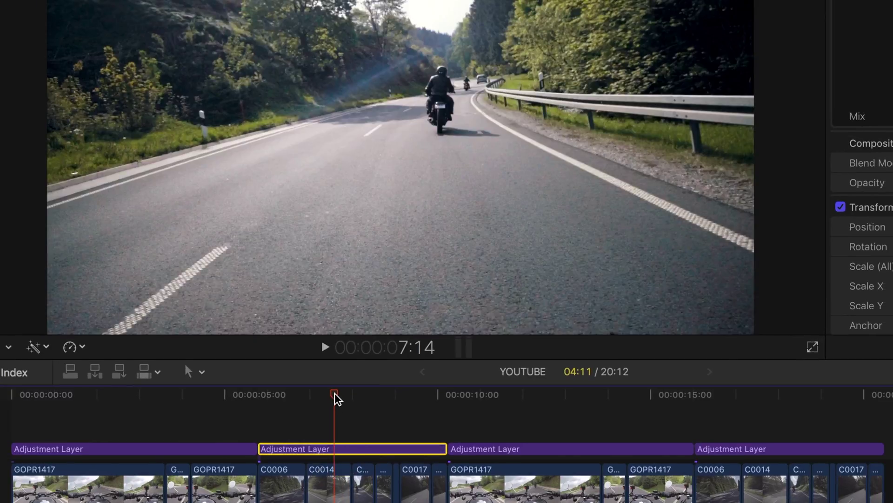
mouse_move(335, 398)
mouse_down()
mouse_move(160, 410)
mouse_move(349, 412)
mouse_move(340, 415)
mouse_up()
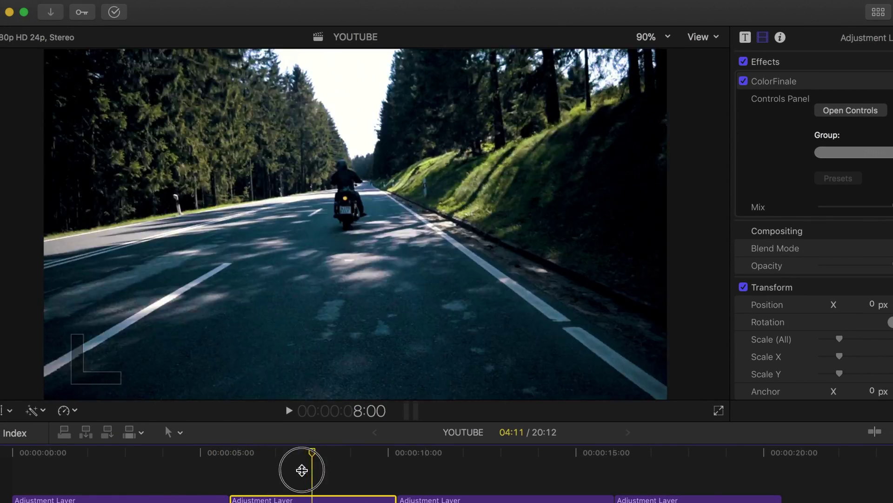
drag(302, 470, 189, 474)
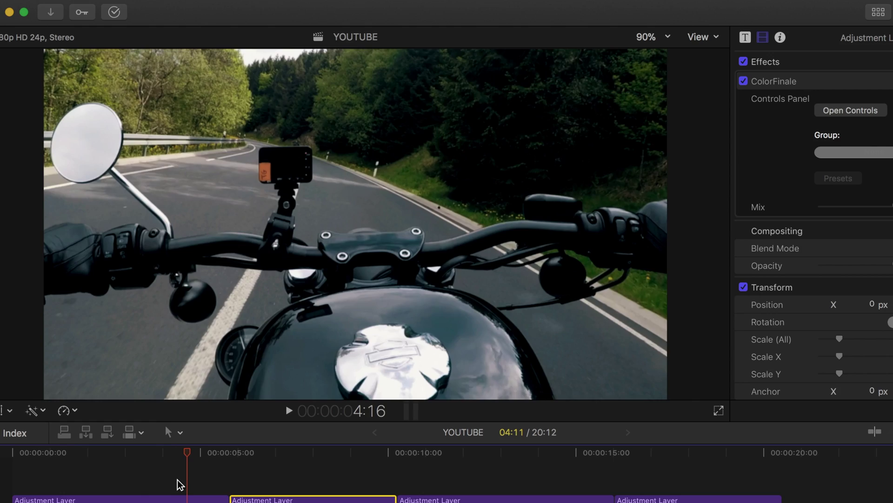
drag(187, 462, 210, 477)
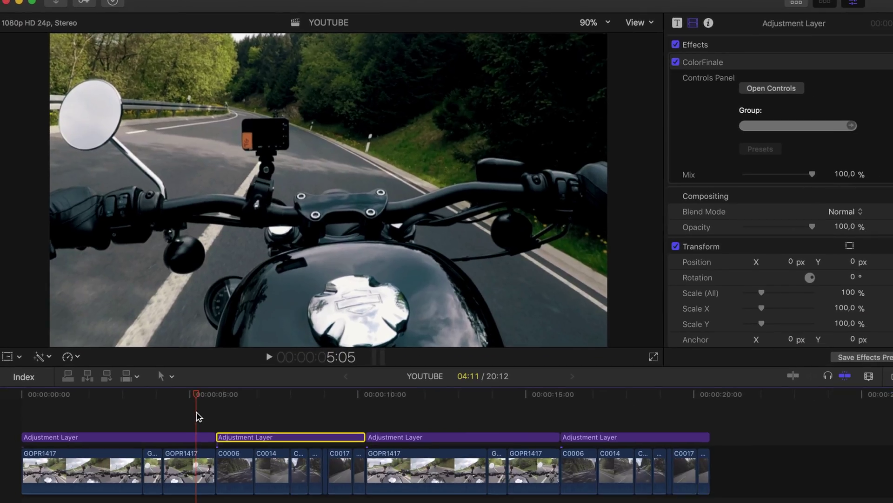
click(199, 393)
click(191, 437)
click(275, 371)
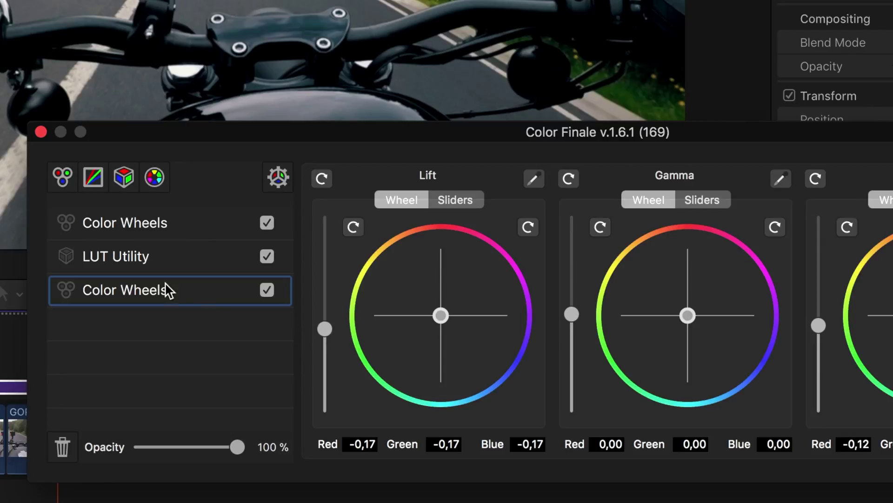
click(41, 133)
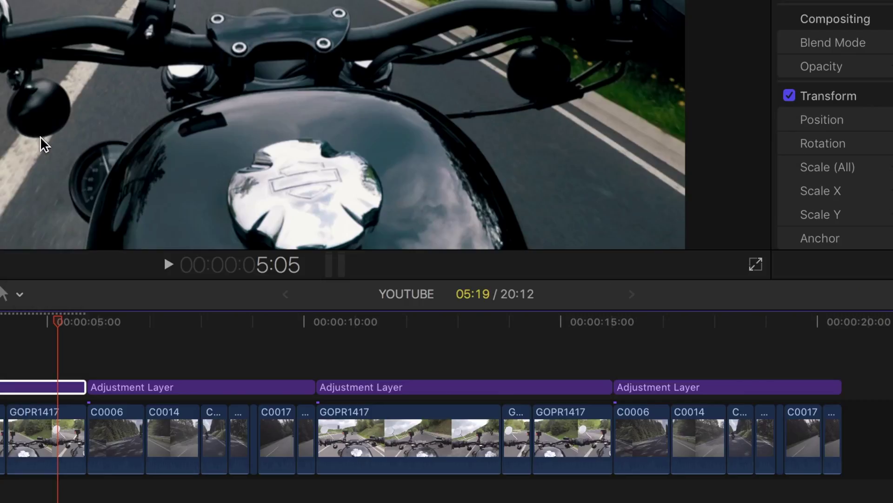
drag(68, 314, 0, 328)
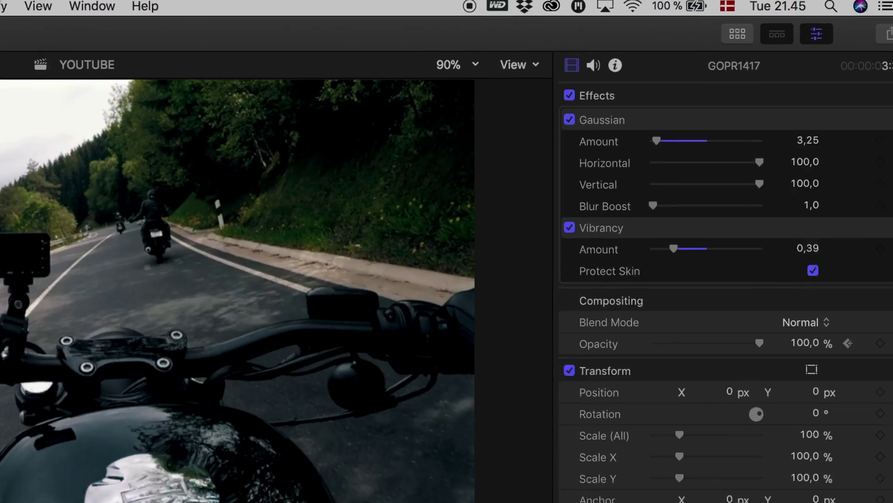
drag(204, 449, 273, 451)
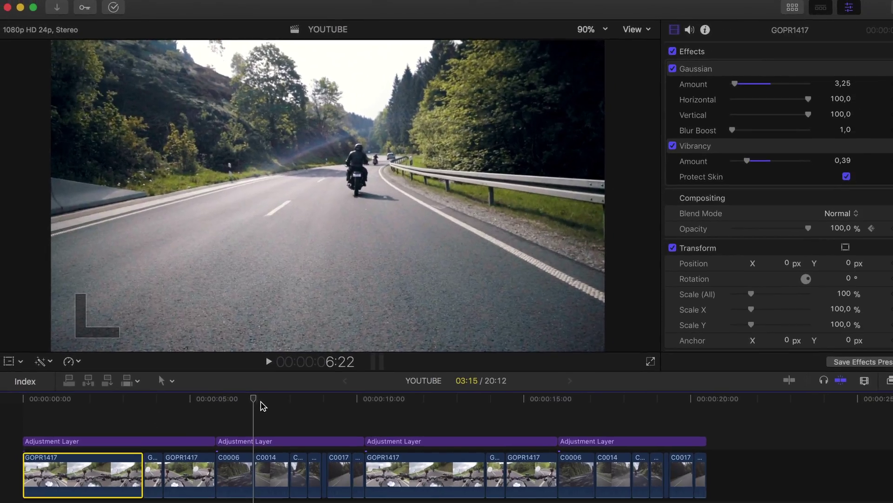